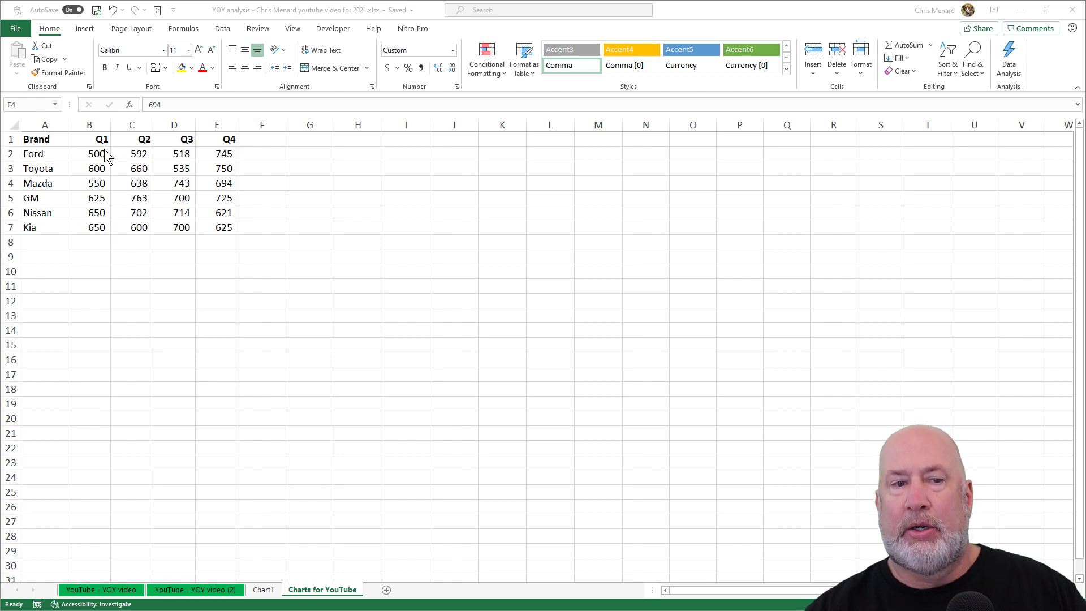
Step: Create a Chart2 sheet with a clustered column chart of the brands' Q1–Q4 sales using F11
{"action": "left_click", "coordinate": [178, 169]}
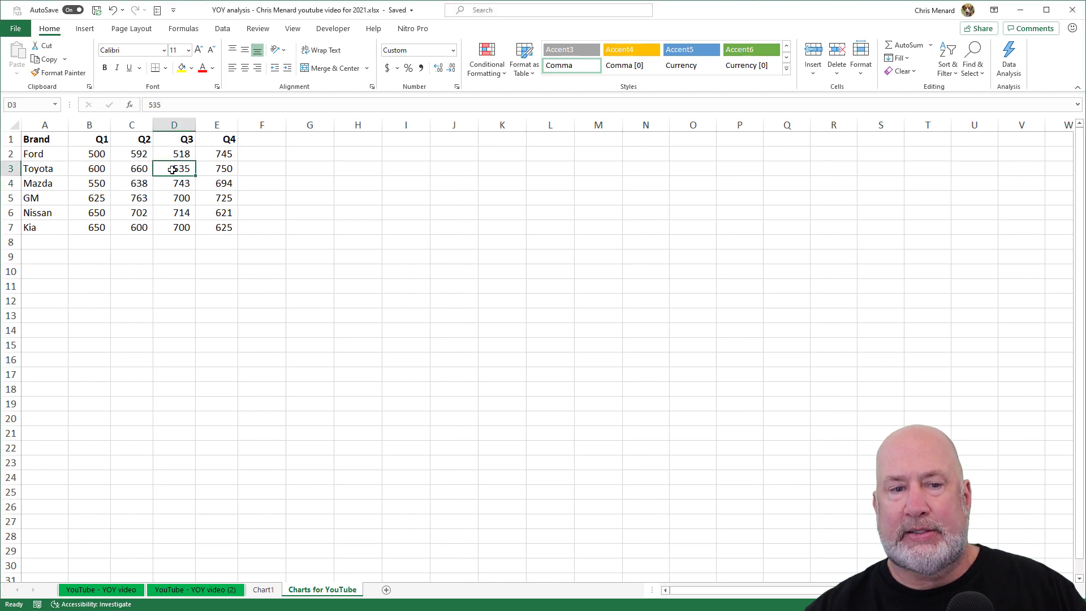
{"action": "left_click", "coordinate": [353, 184]}
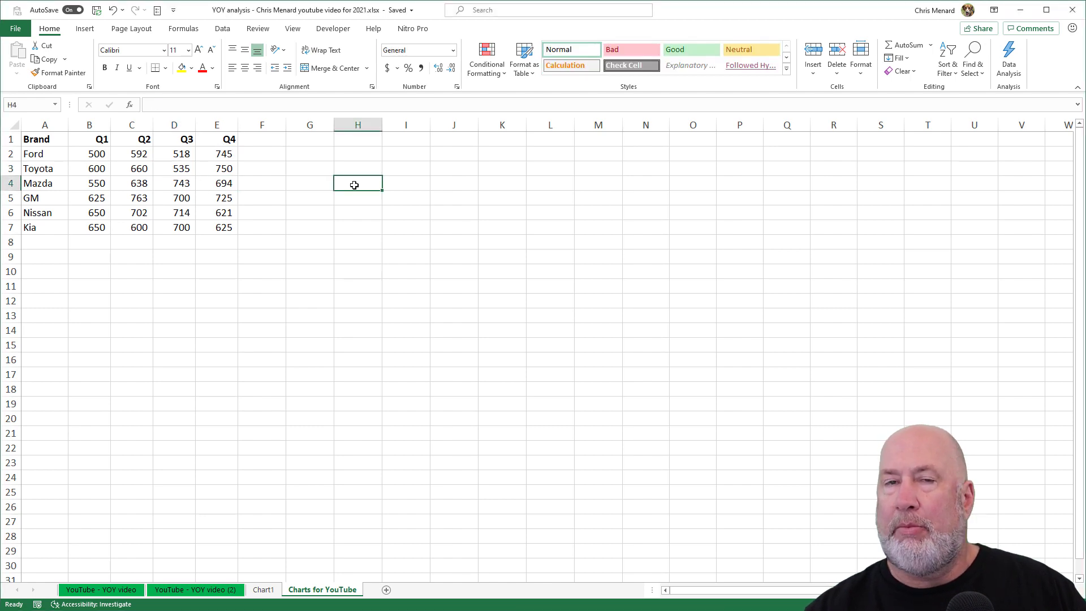
{"action": "left_click", "coordinate": [145, 153]}
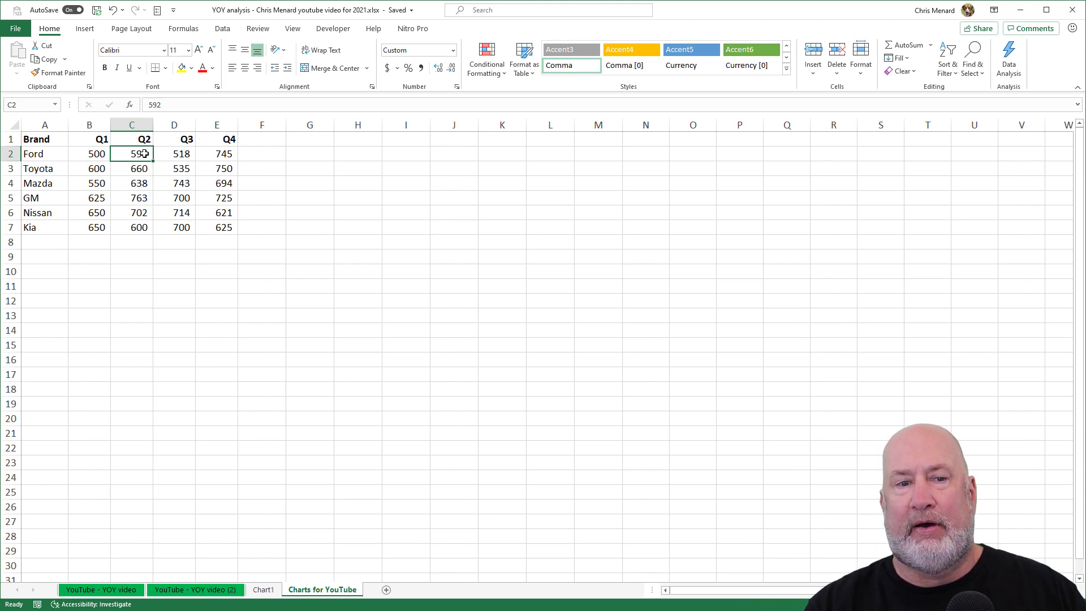
{"action": "key", "text": "F11"}
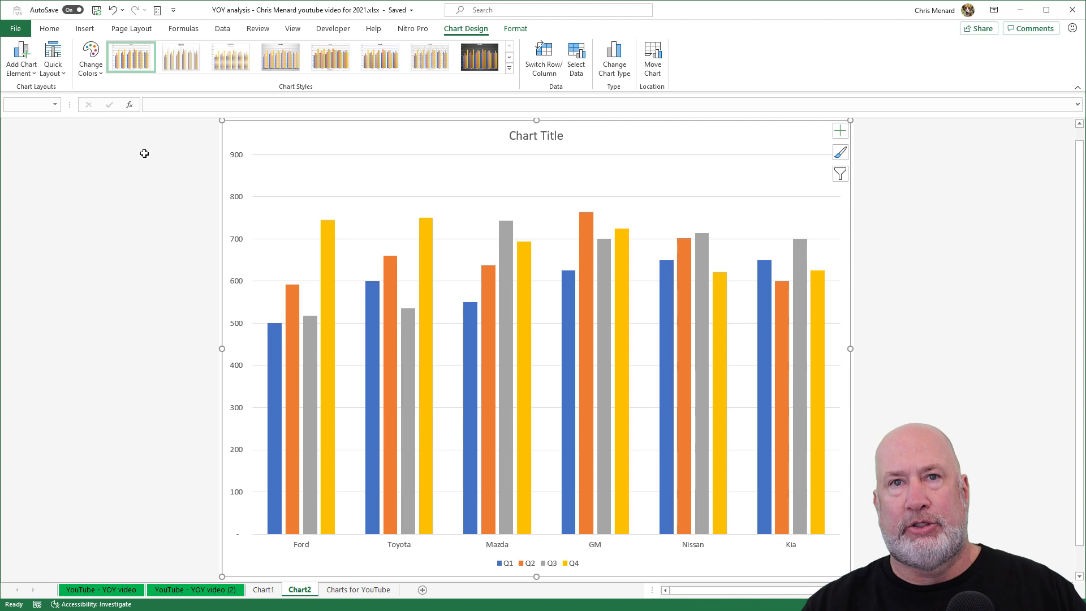
{"action": "key", "text": "ctrl+Page_Down"}
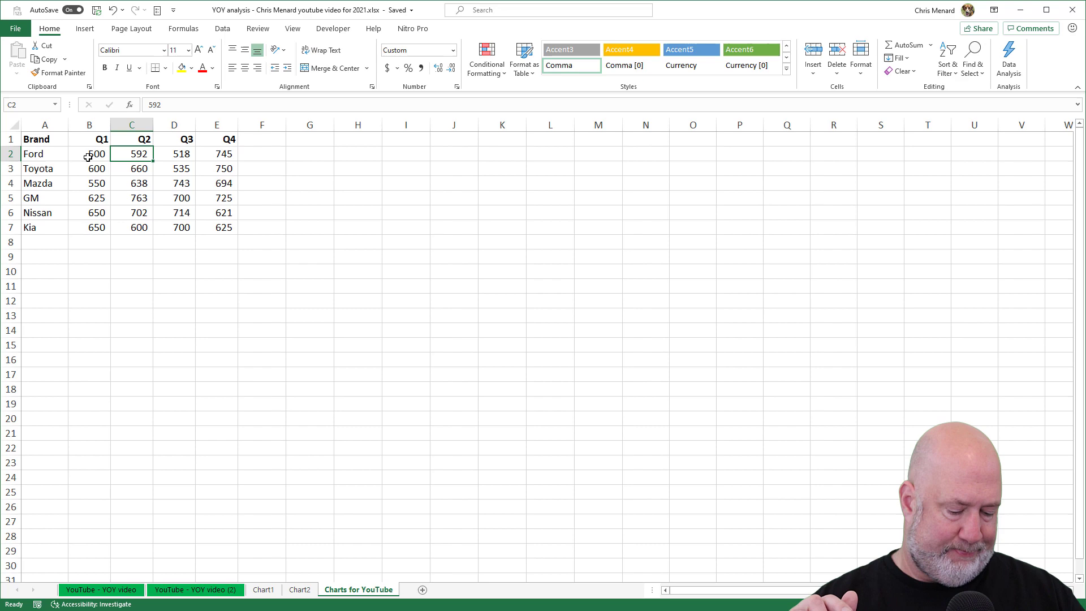
Step: Insert an embedded column chart with Alt+F1 and place it at the top right, columns O–V
{"action": "key", "text": "alt+F1"}
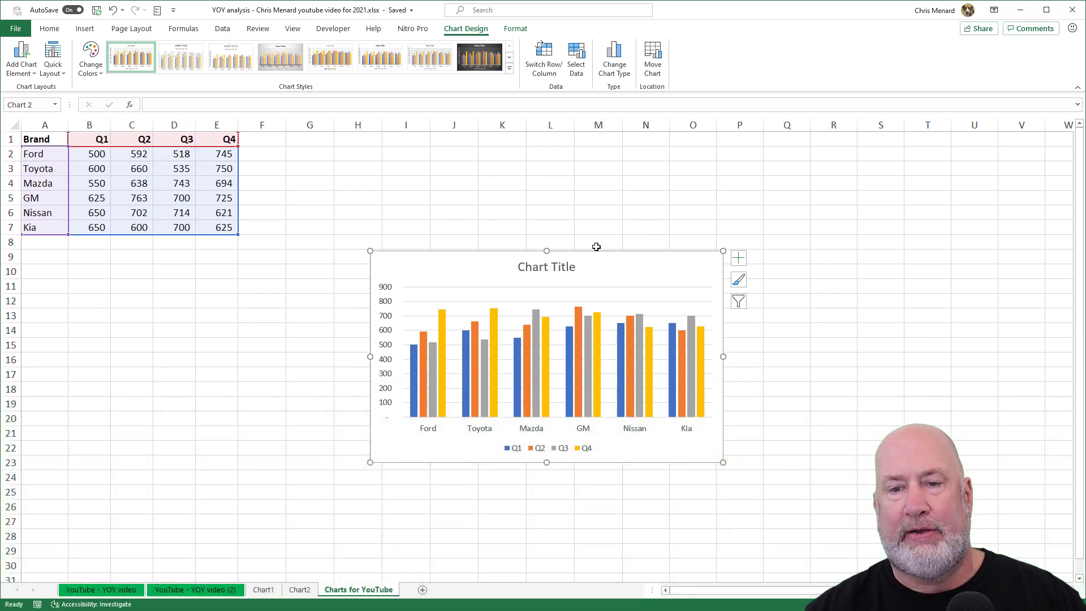
{"action": "left_click_drag", "start_coordinate": [643, 268], "coordinate": [970, 157]}
{"action": "left_click", "coordinate": [466, 145]}
{"action": "left_click", "coordinate": [267, 143]}
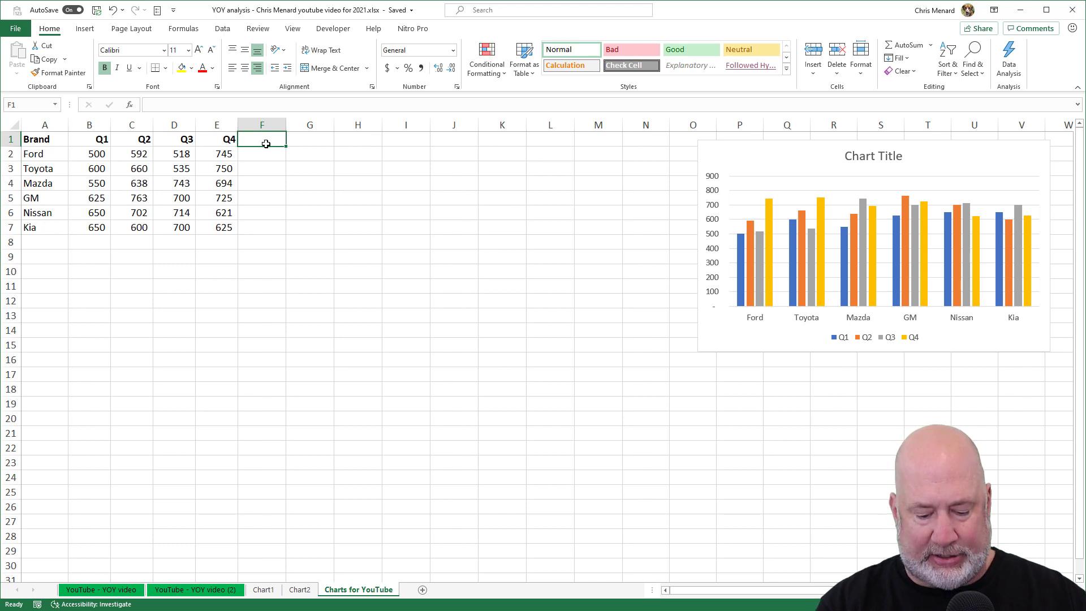
Step: Enter 'Total' as the header in F1 and as the row label in A8
{"action": "type", "text": "Total"}
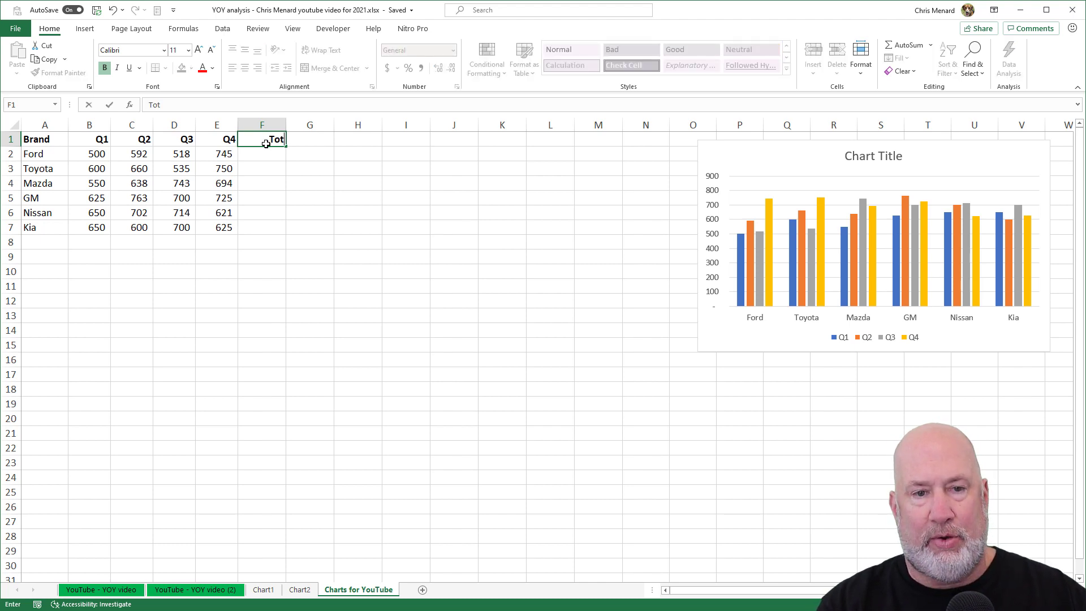
{"action": "key", "text": "Return"}
{"action": "key", "text": "Return"}
{"action": "key", "text": "Down"}
{"action": "key", "text": "Down"}
{"action": "key", "text": "Down"}
{"action": "key", "text": "Down"}
{"action": "key", "text": "Down"}
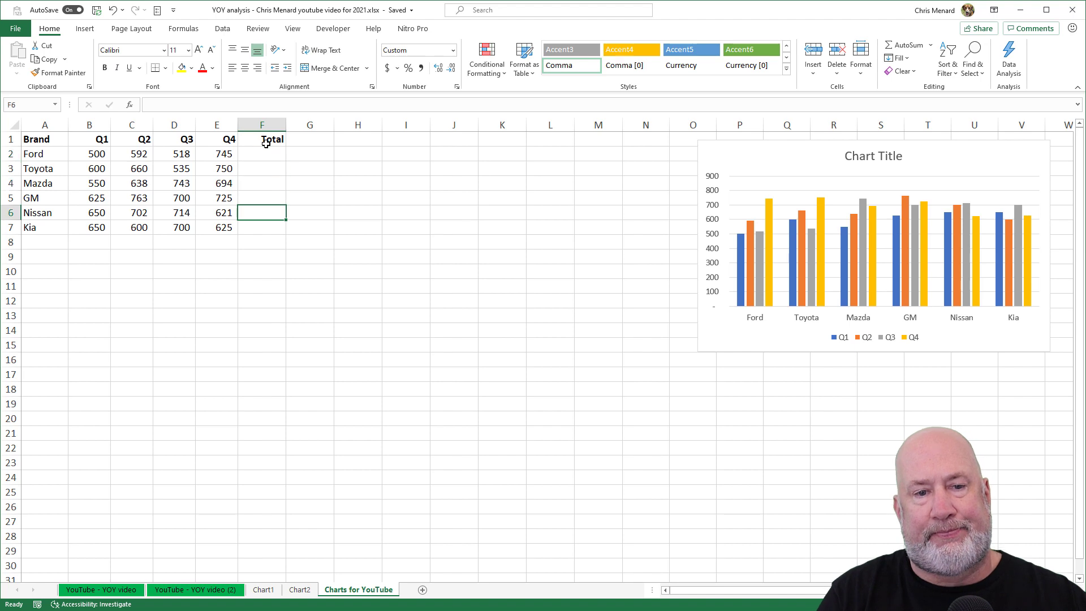
{"action": "key", "text": "Left"}
{"action": "key", "text": "Left"}
{"action": "key", "text": "Left"}
{"action": "key", "text": "Left"}
{"action": "key", "text": "Left"}
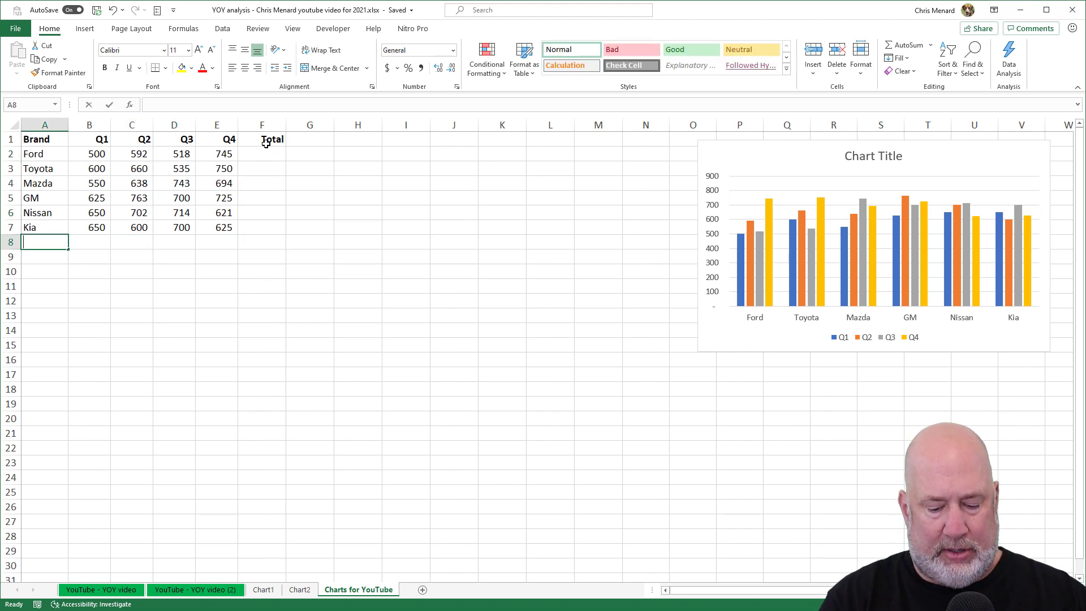
{"action": "type", "text": "Total"}
{"action": "key", "text": "Tab"}
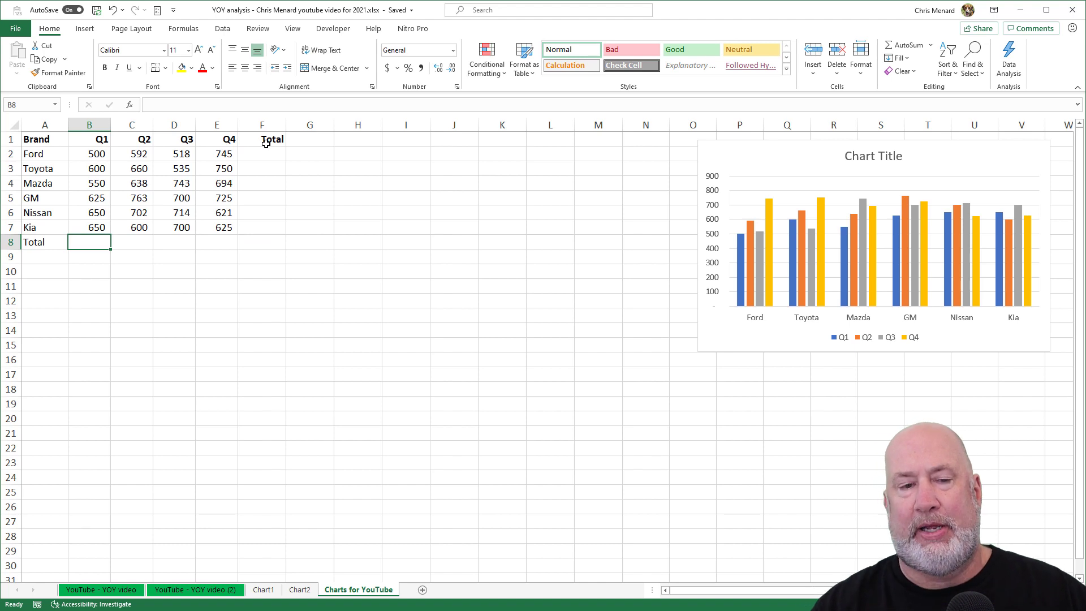
Step: Make the Total label in A8 bold
{"action": "left_click", "coordinate": [37, 243]}
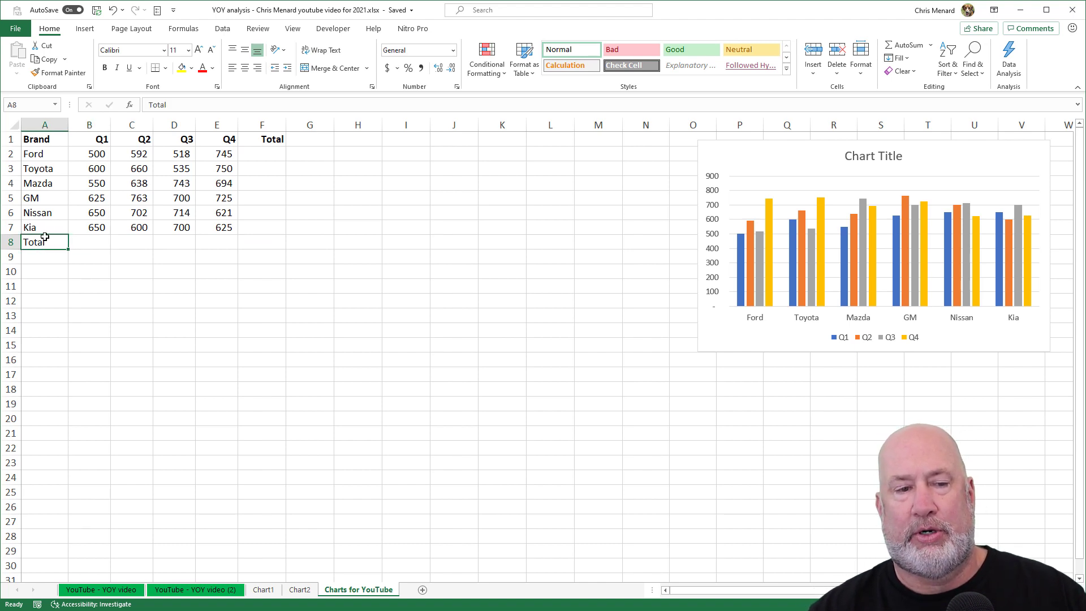
{"action": "left_click", "coordinate": [105, 68]}
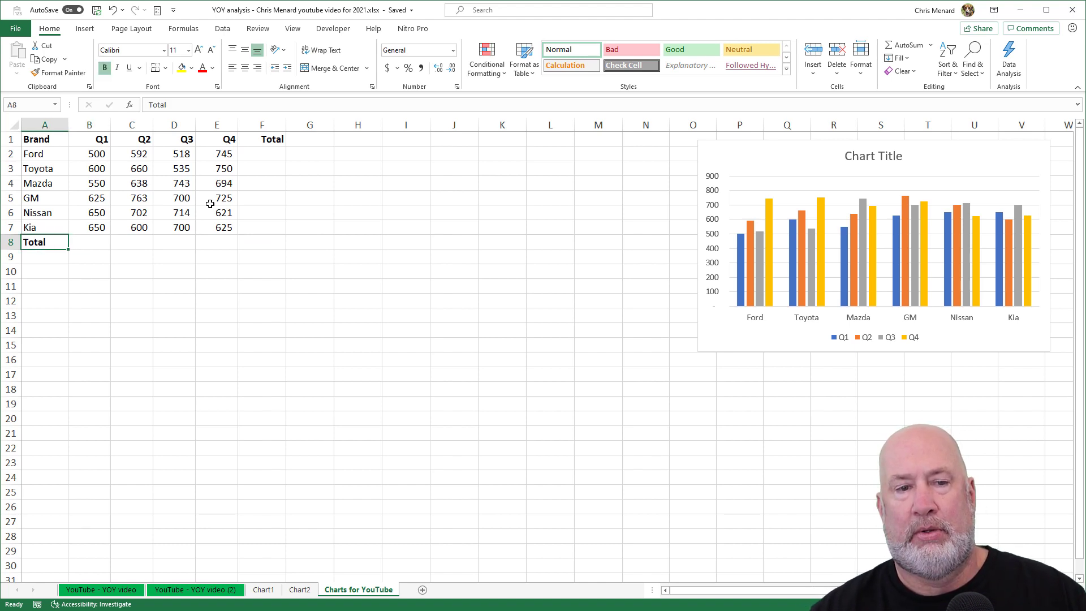
{"action": "left_click", "coordinate": [264, 144]}
{"action": "left_click_drag", "start_coordinate": [97, 155], "coordinate": [280, 243]}
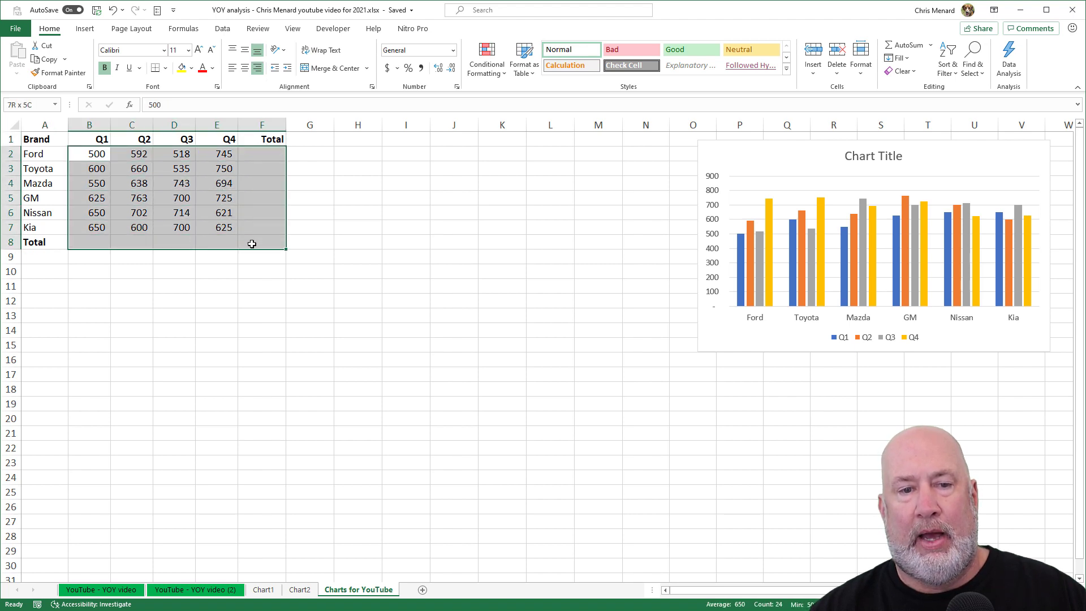
Step: AutoSum B2:F8 to fill brand and quarter totals, giving a grand total of 15,600
{"action": "left_click", "coordinate": [908, 51]}
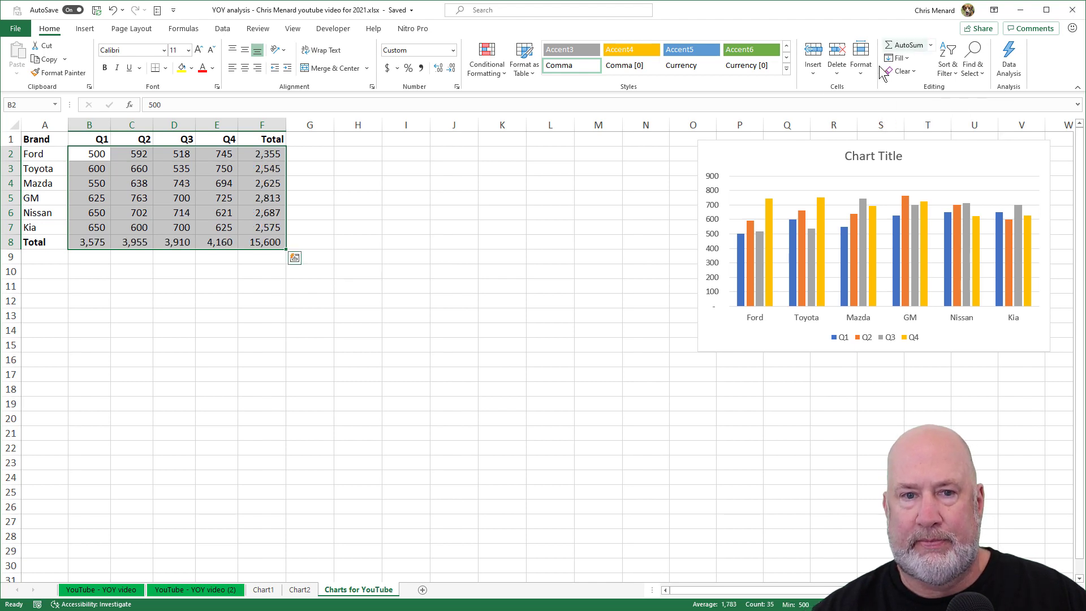
{"action": "left_click", "coordinate": [270, 158]}
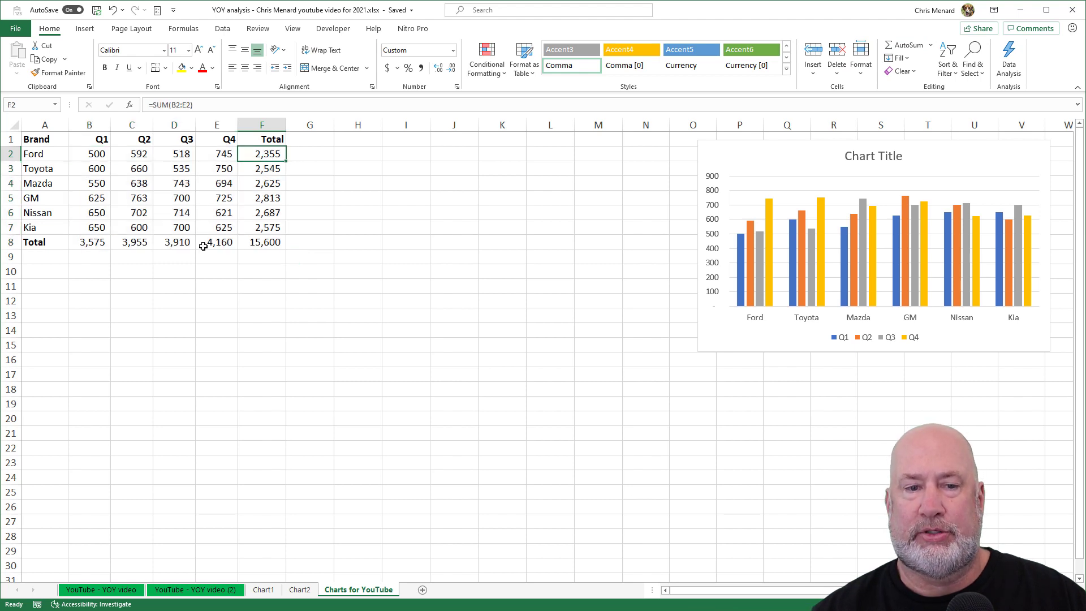
{"action": "left_click", "coordinate": [142, 170]}
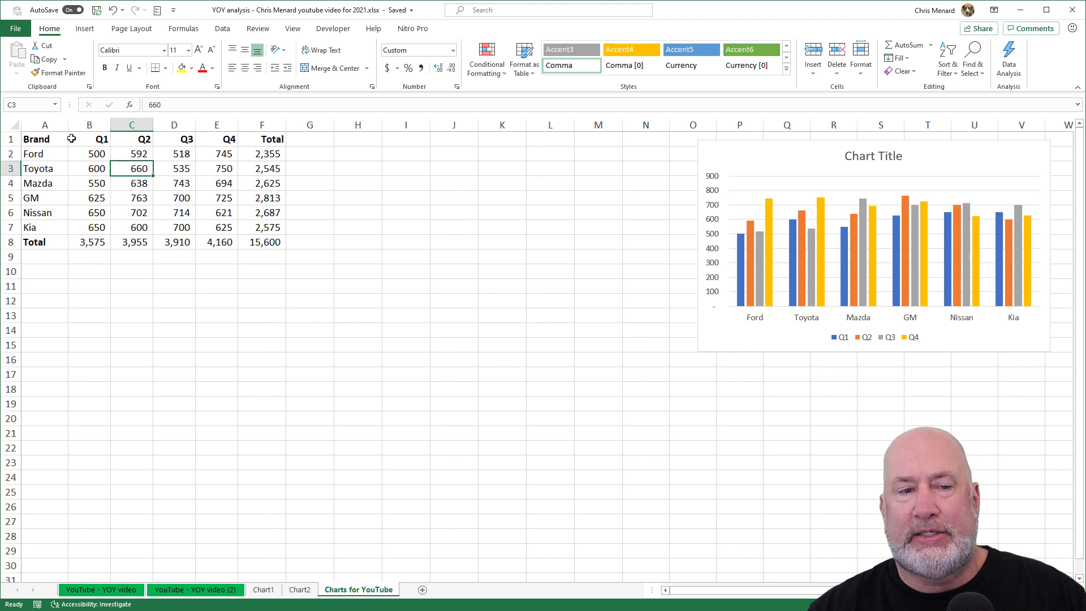
Step: Insert a Stacked Column chart of the brands' Q1–Q4 sales from Recommended Charts
{"action": "left_click_drag", "start_coordinate": [59, 139], "coordinate": [228, 229]}
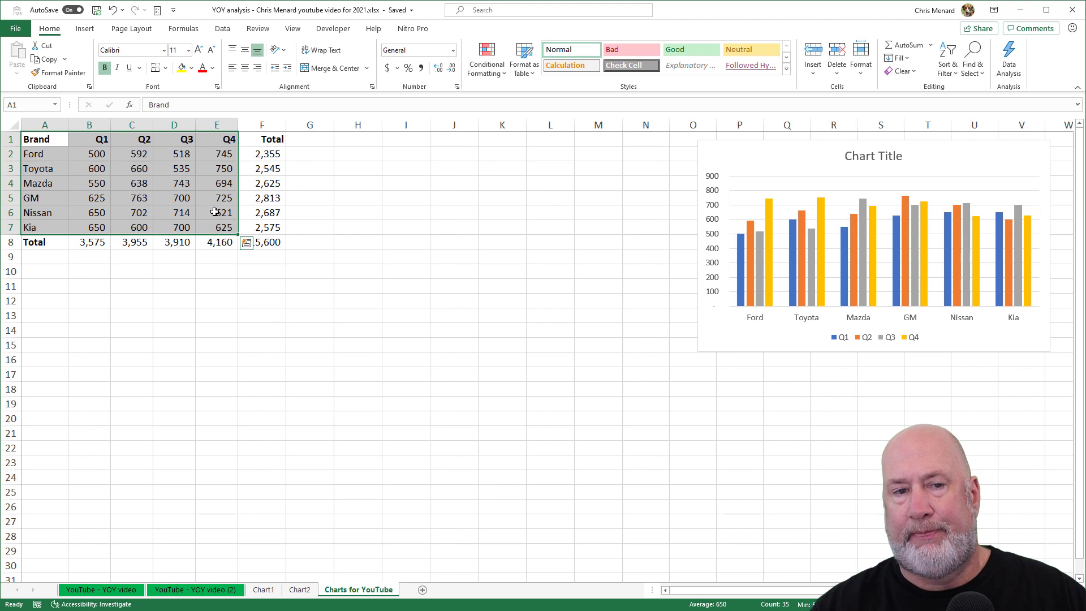
{"action": "left_click", "coordinate": [85, 29]}
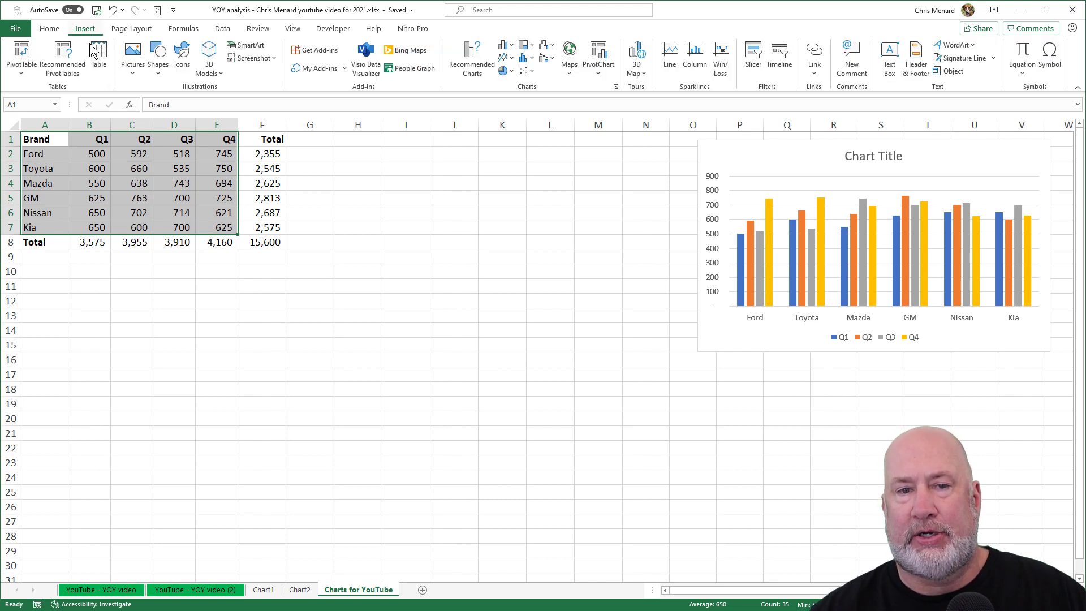
{"action": "left_click", "coordinate": [473, 70]}
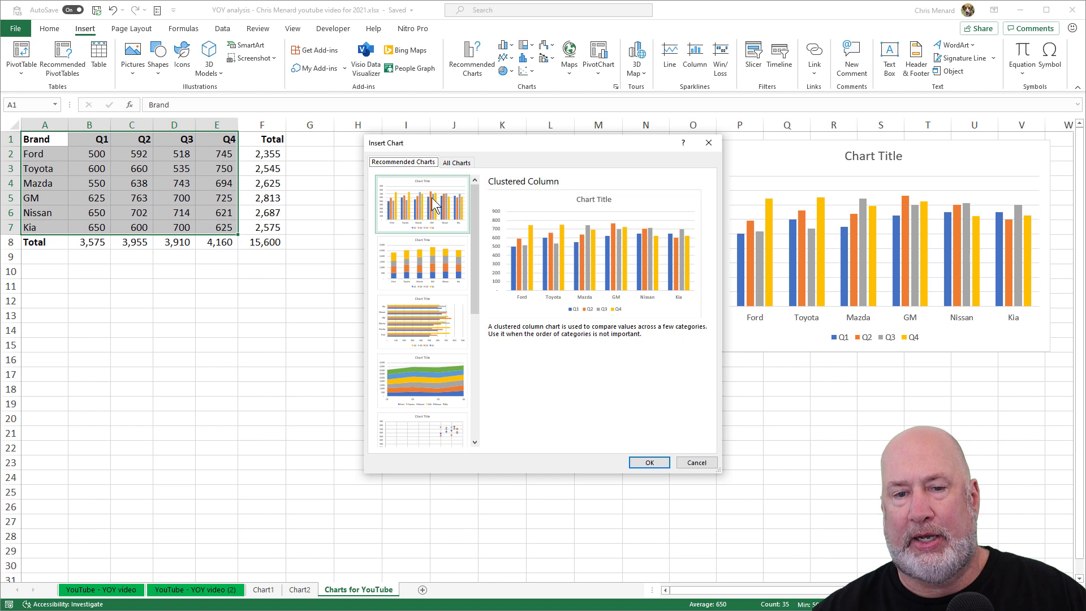
{"action": "left_click", "coordinate": [439, 264]}
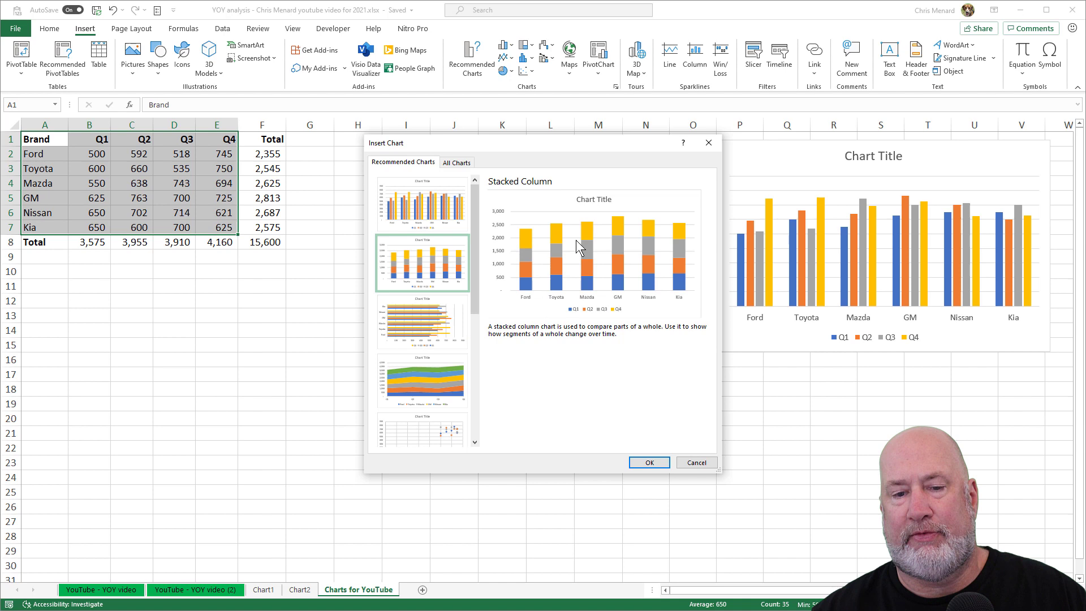
{"action": "left_click", "coordinate": [649, 463]}
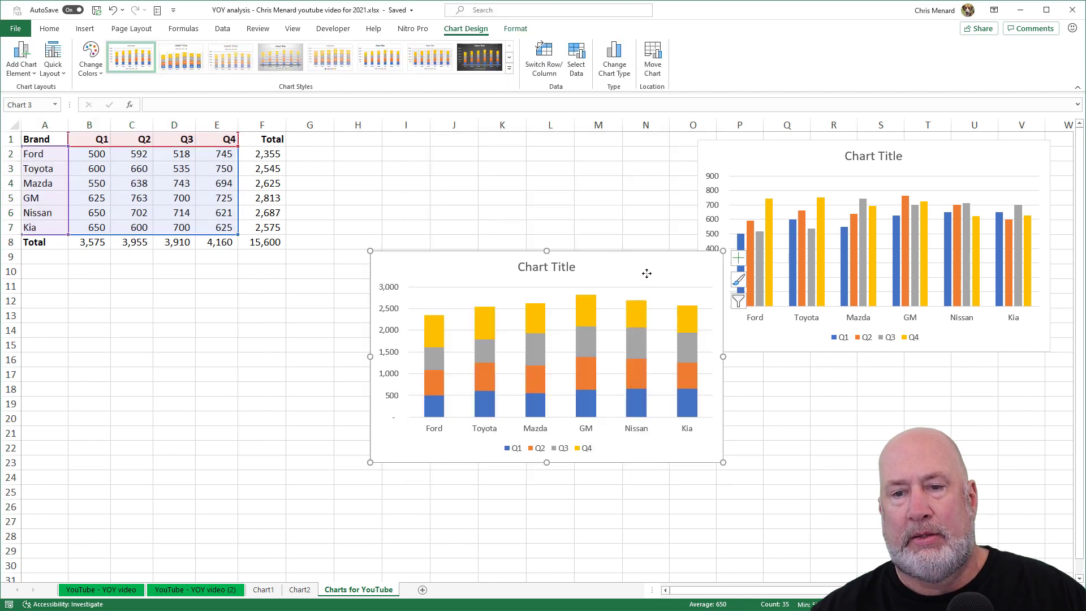
Step: Position the stacked column chart directly beneath the clustered column chart on the right
{"action": "mouse_move", "coordinate": [645, 271]}
{"action": "left_mouse_down"}
{"action": "mouse_move", "coordinate": [569, 183]}
{"action": "mouse_move", "coordinate": [606, 155]}
{"action": "mouse_move", "coordinate": [613, 162]}
{"action": "left_mouse_up"}
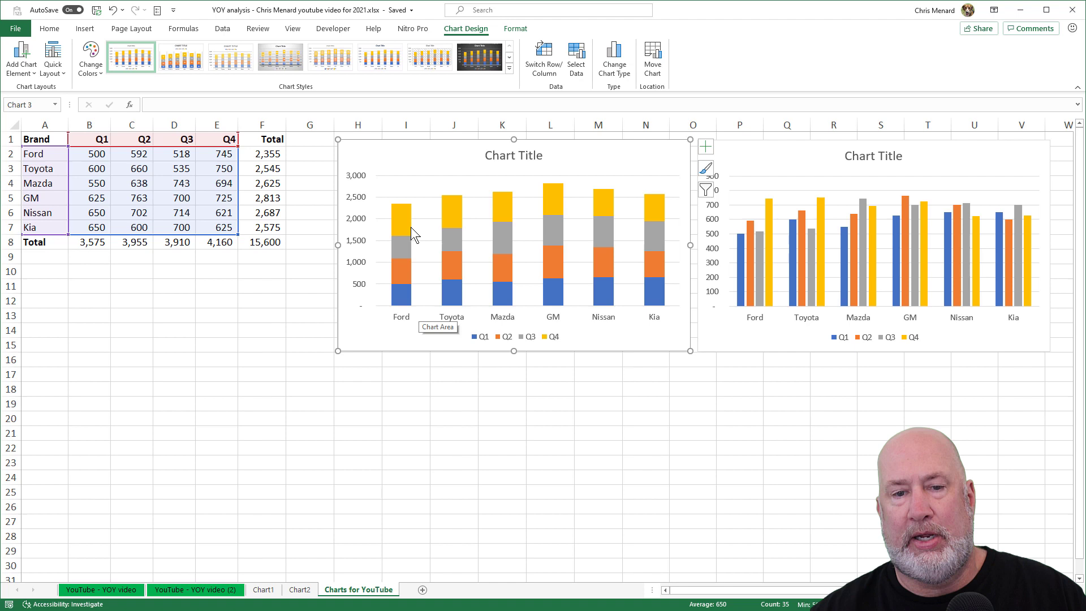
{"action": "left_click_drag", "start_coordinate": [634, 192], "coordinate": [961, 379]}
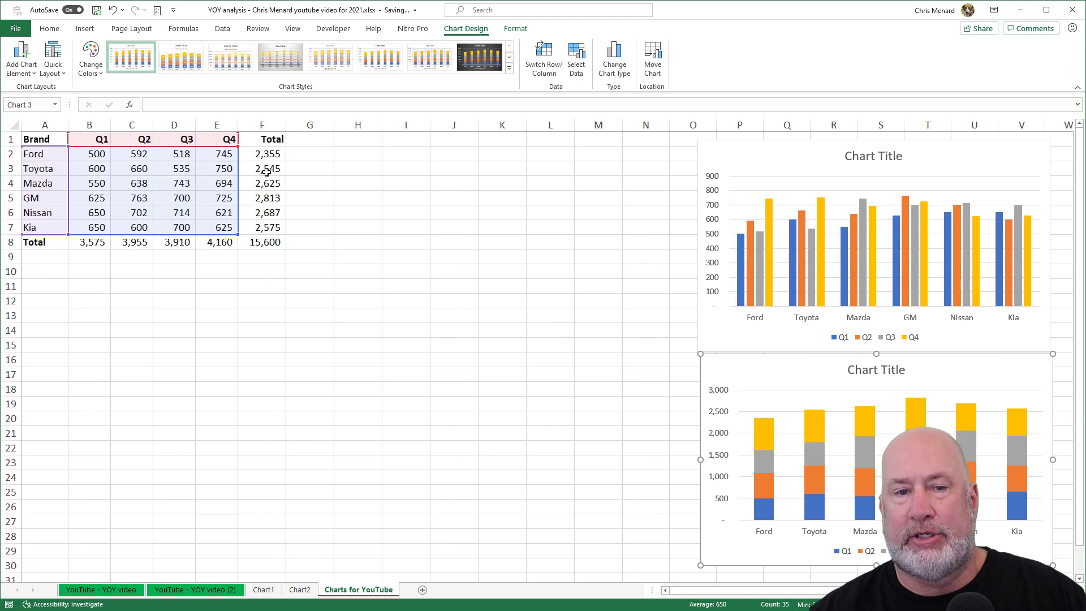
{"action": "left_click", "coordinate": [219, 169]}
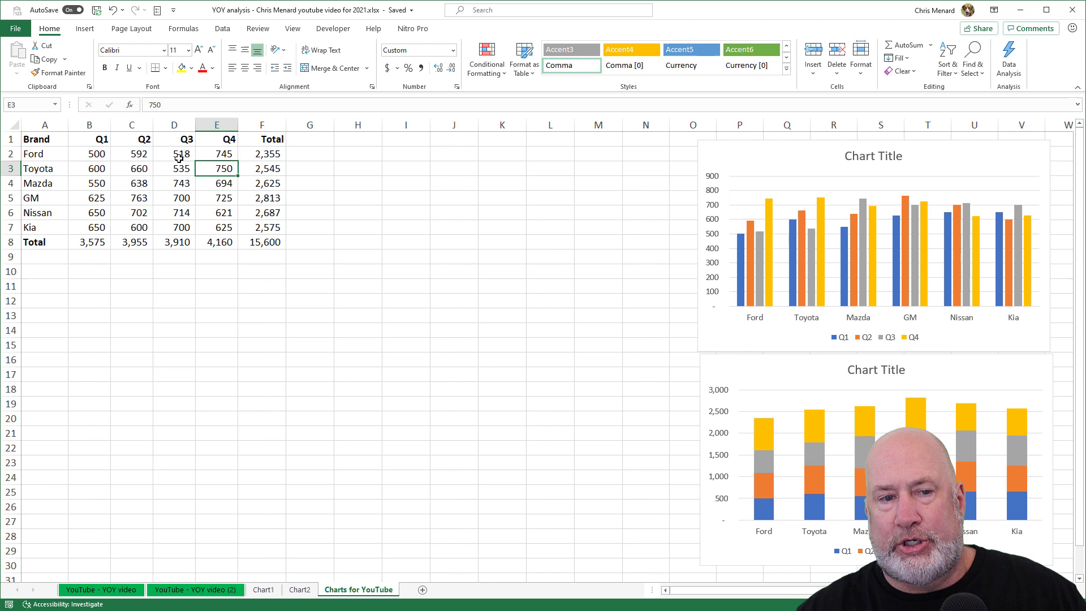
{"action": "left_click", "coordinate": [261, 172]}
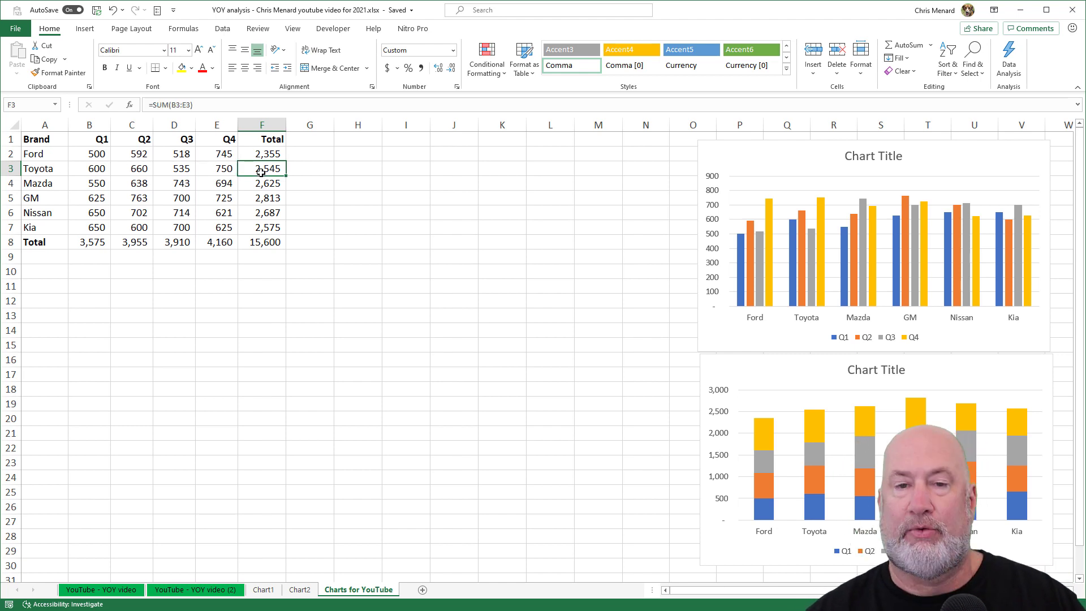
{"action": "key", "text": "alt+F1"}
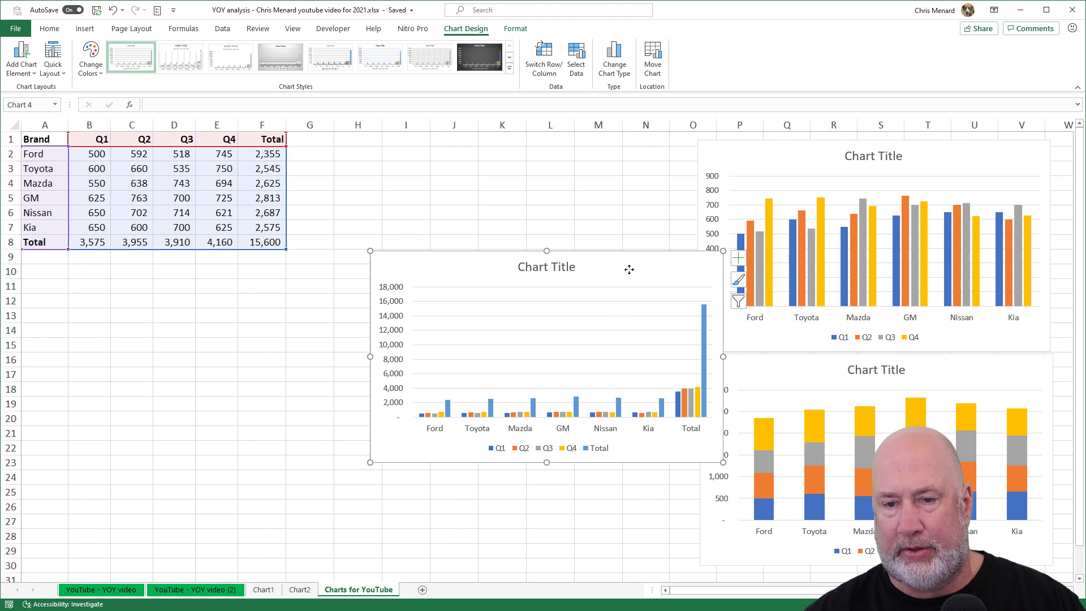
{"action": "key", "text": "Delete"}
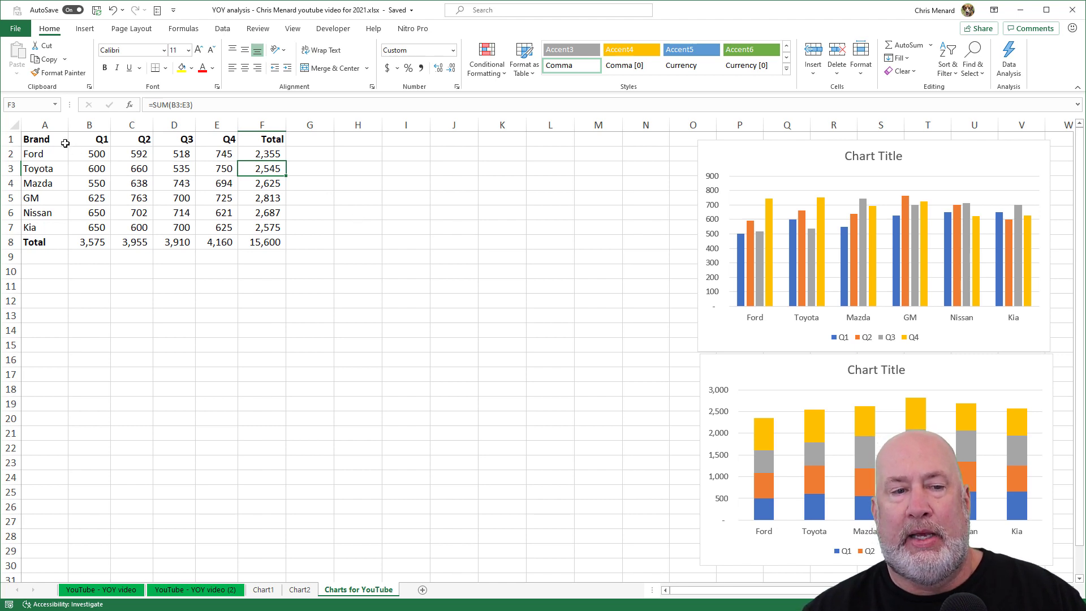
Step: Insert a third clustered column chart of A1:E7 with Alt+F1 and place it beside the table
{"action": "left_click_drag", "start_coordinate": [57, 142], "coordinate": [222, 222]}
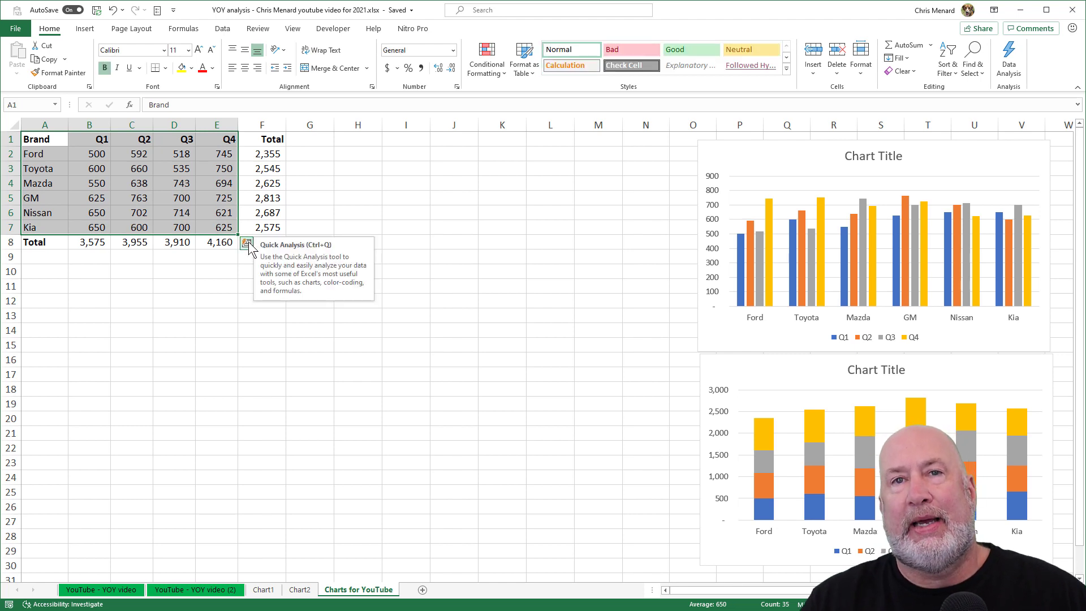
{"action": "left_click", "coordinate": [248, 245]}
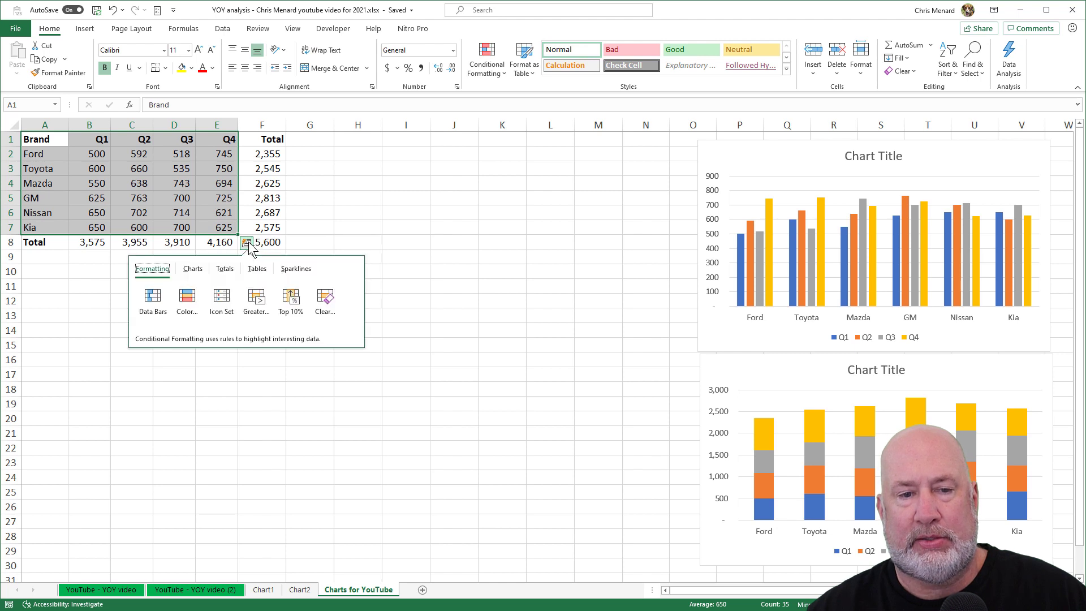
{"action": "left_click", "coordinate": [193, 272]}
{"action": "key", "text": "Escape"}
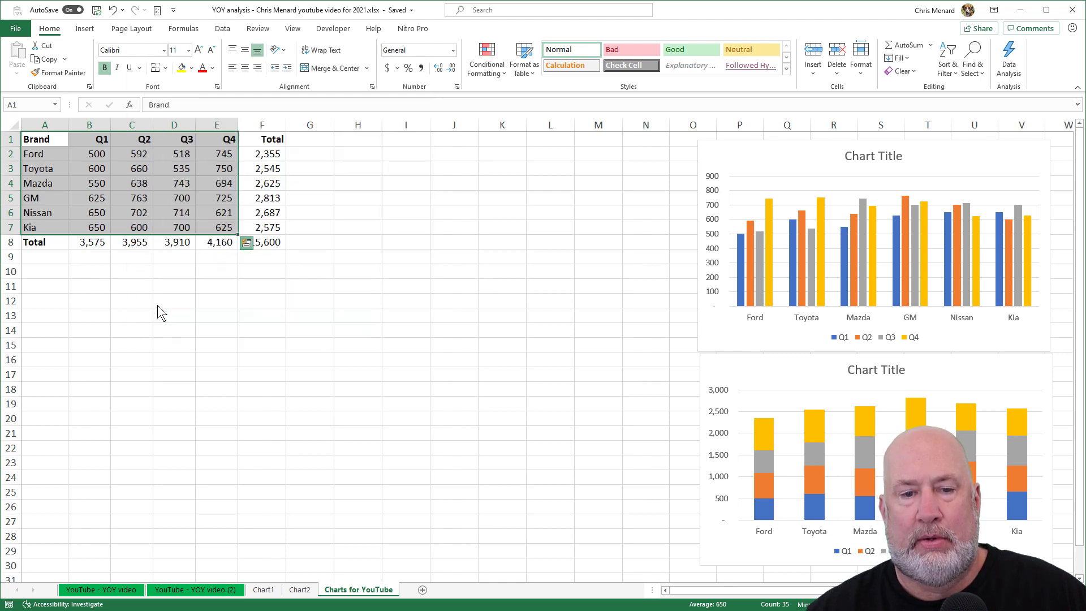
{"action": "key", "text": "alt+F1"}
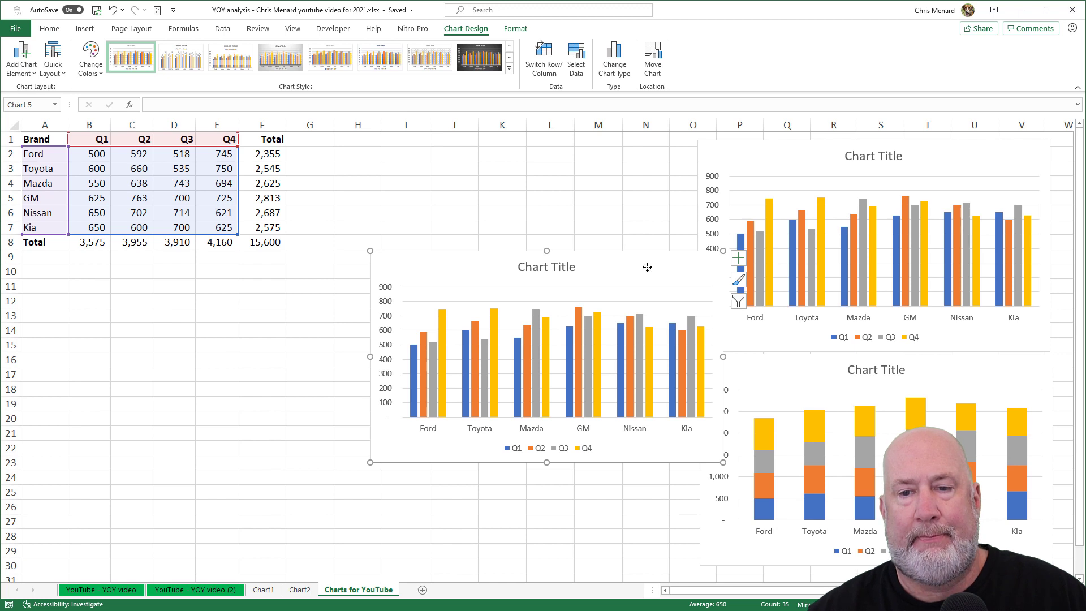
{"action": "left_click_drag", "start_coordinate": [647, 267], "coordinate": [607, 157]}
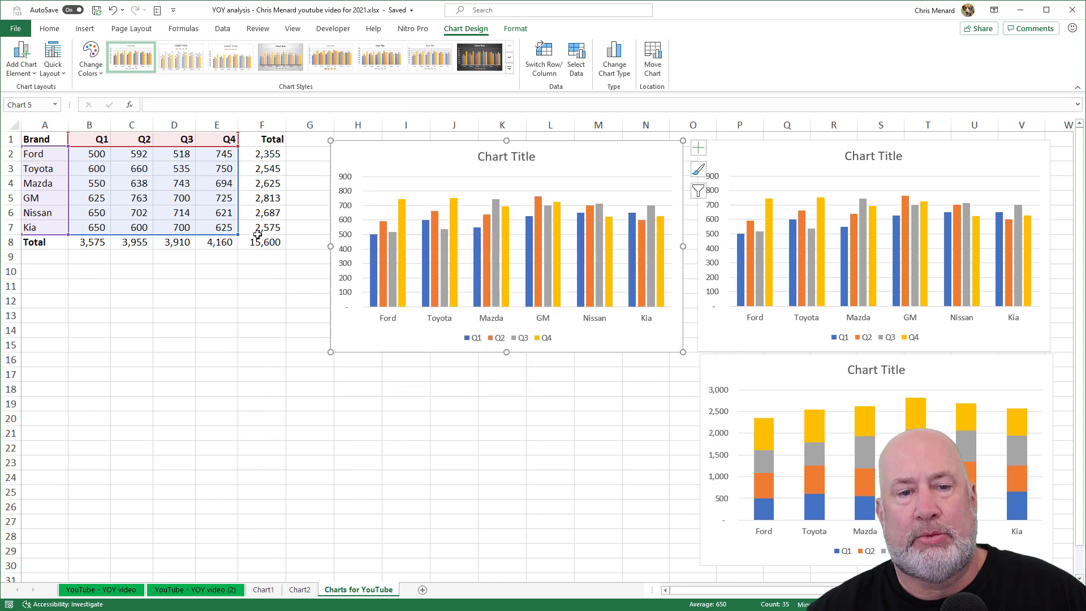
{"action": "left_click_drag", "start_coordinate": [55, 140], "coordinate": [216, 227]}
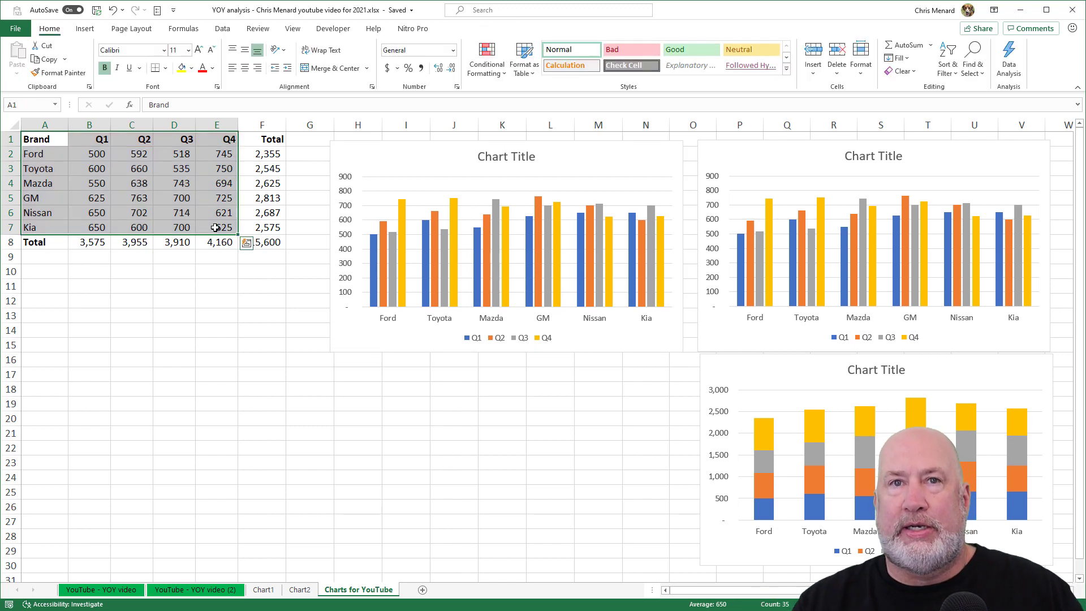